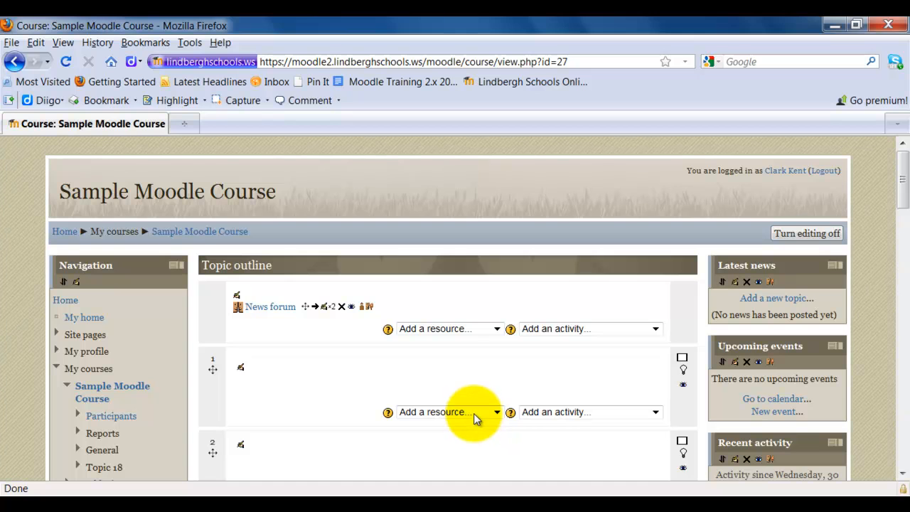
Step: Add a Folder resource to Topic 1 and name it "Sample Folder"
left_click(474, 414)
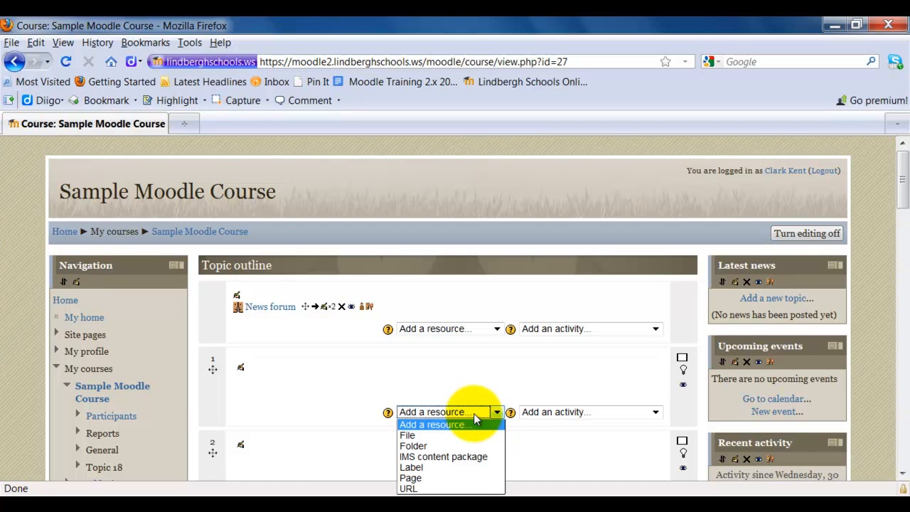
left_click(458, 446)
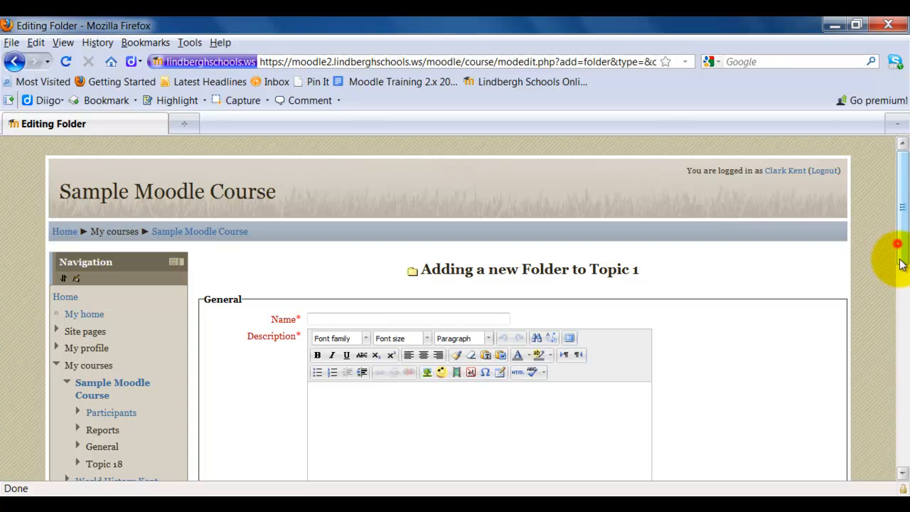
left_click_drag(901, 267, 897, 367)
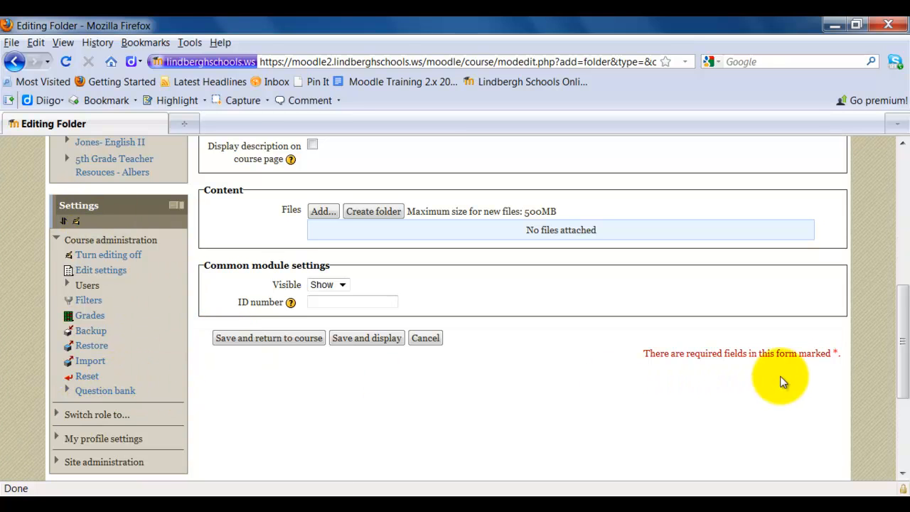
left_click_drag(894, 356, 879, 285)
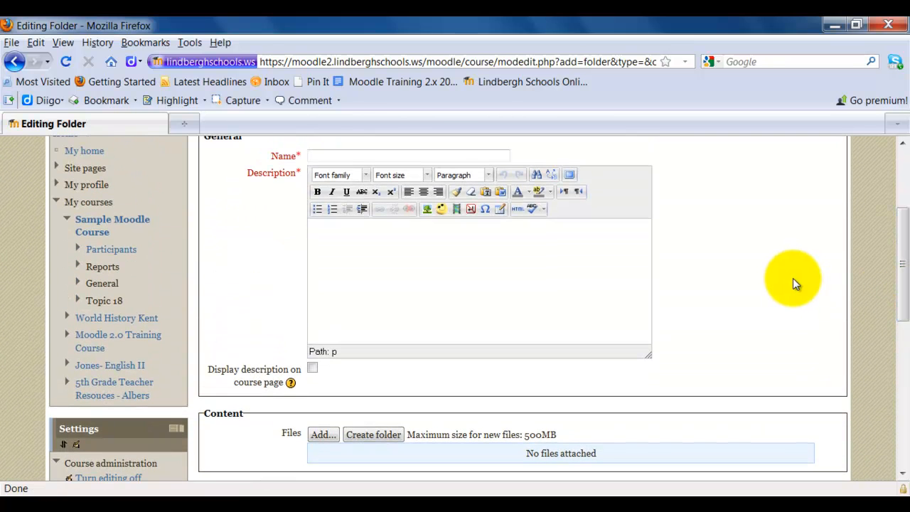
scroll(799, 283, "up", 2)
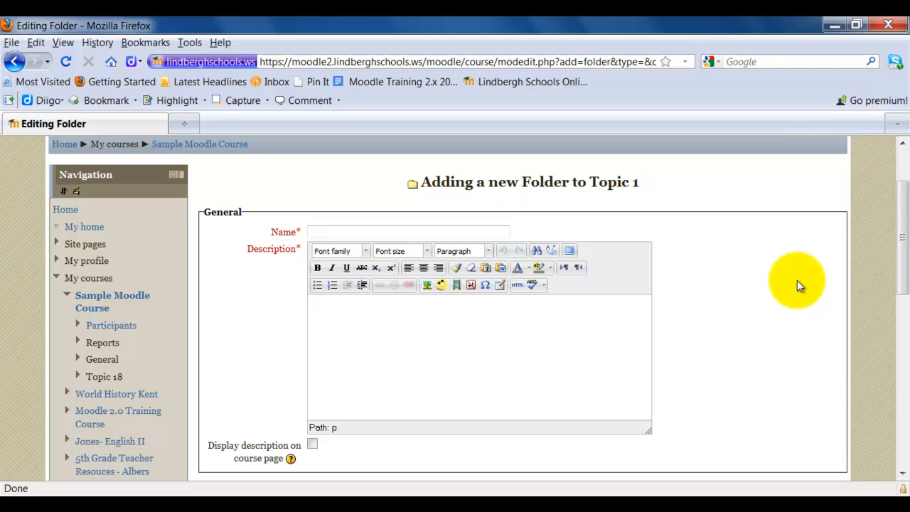
left_click(421, 229)
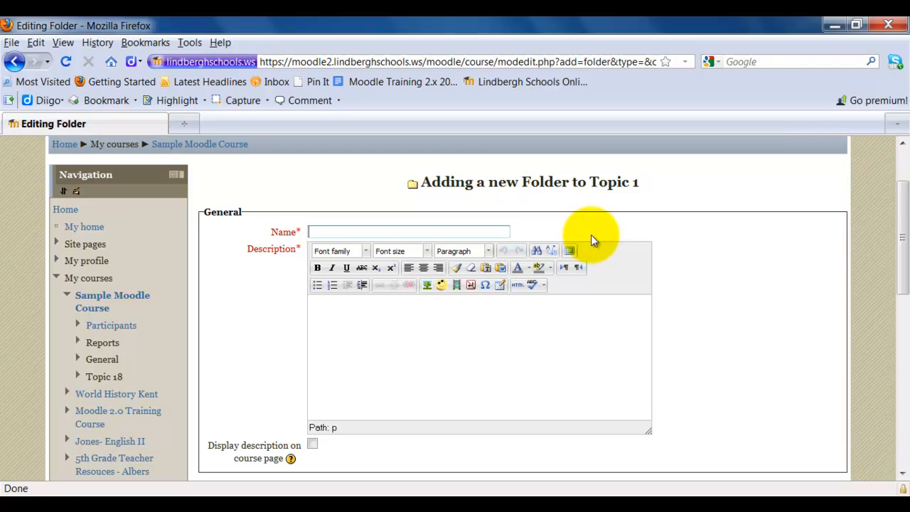
type("ample Folder")
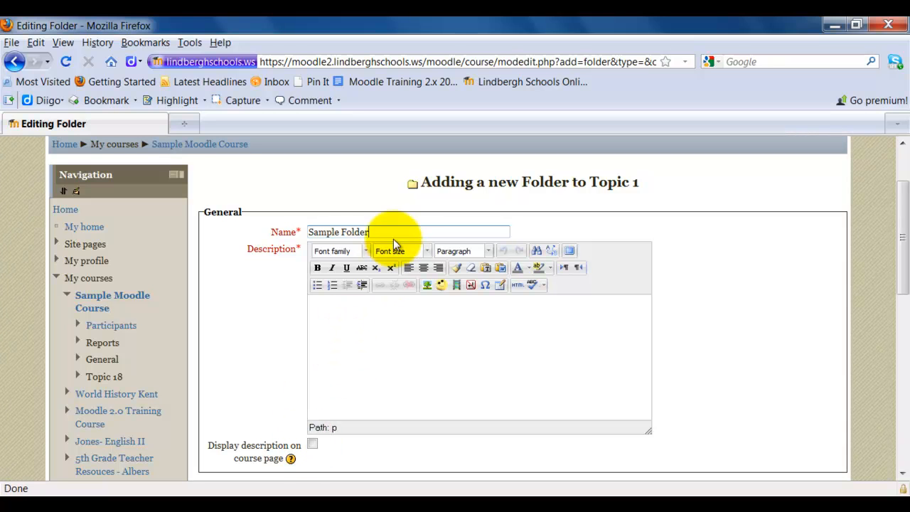
Step: Copy the folder's name "Sample Folder" into its description
left_click_drag(390, 233, 274, 234)
key("ctrl+c")
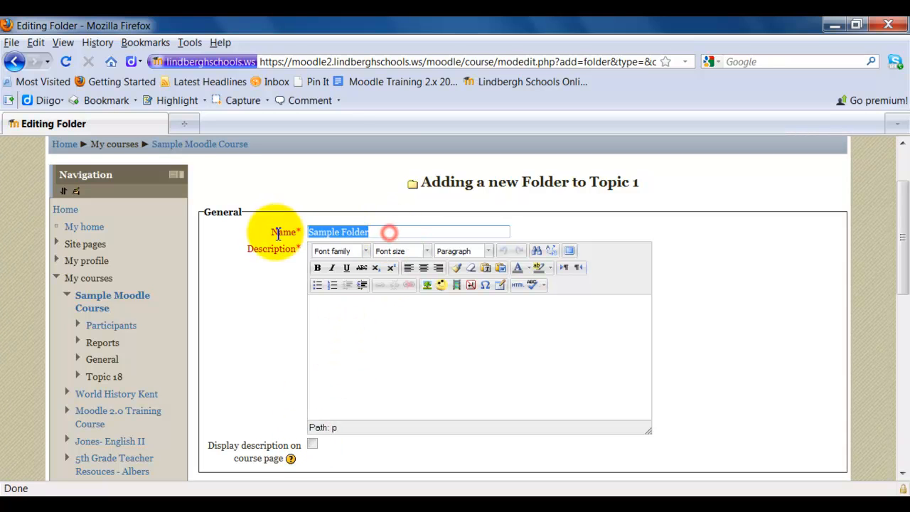
right_click(346, 234)
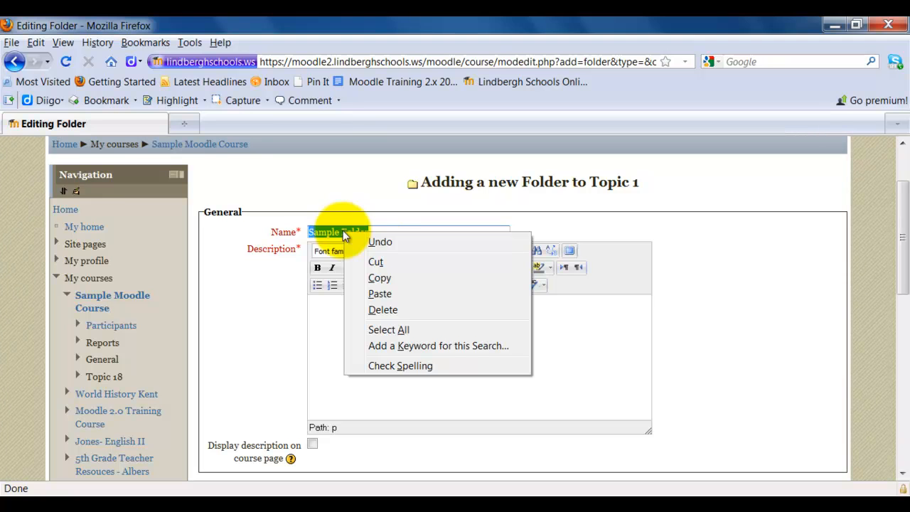
left_click(383, 277)
left_click(341, 331)
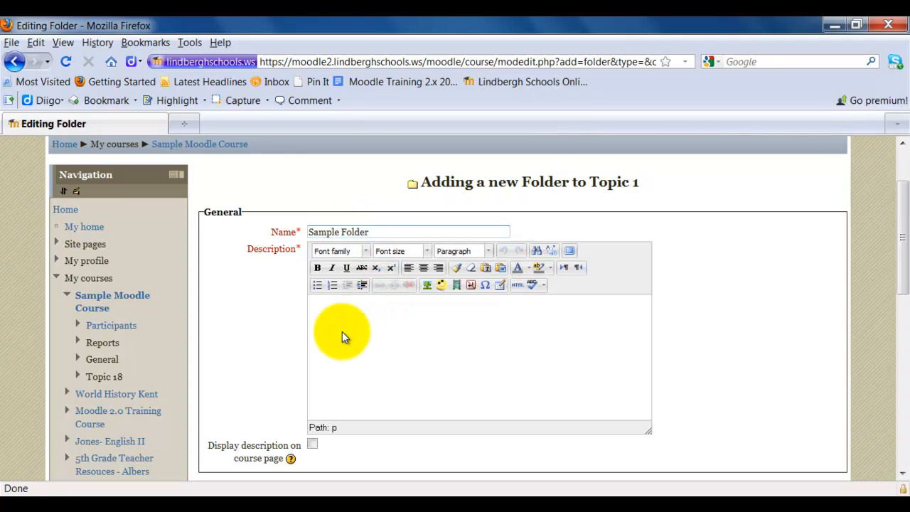
key("ctrl+v")
Step: Save the new folder resource and return to the course page
scroll(733, 385, "down", 4)
scroll(733, 385, "down", 2)
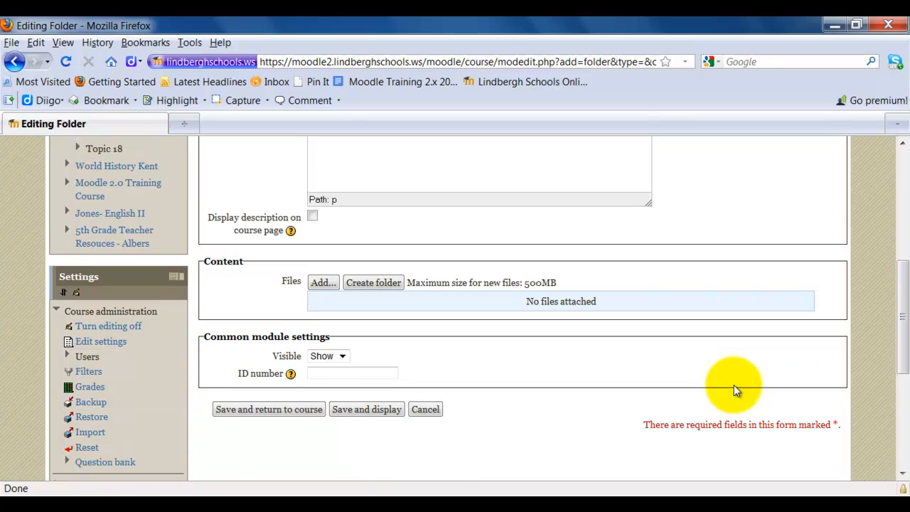
scroll(756, 309, "up", 6)
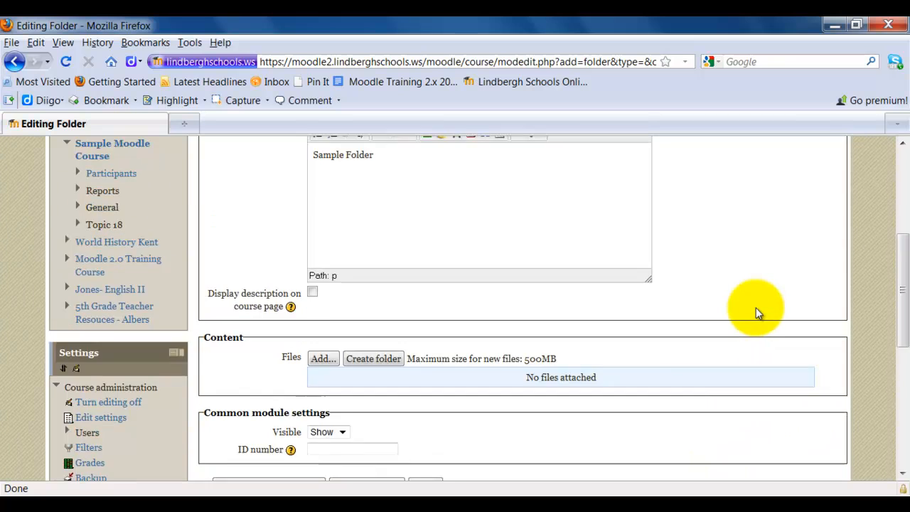
left_click(337, 233)
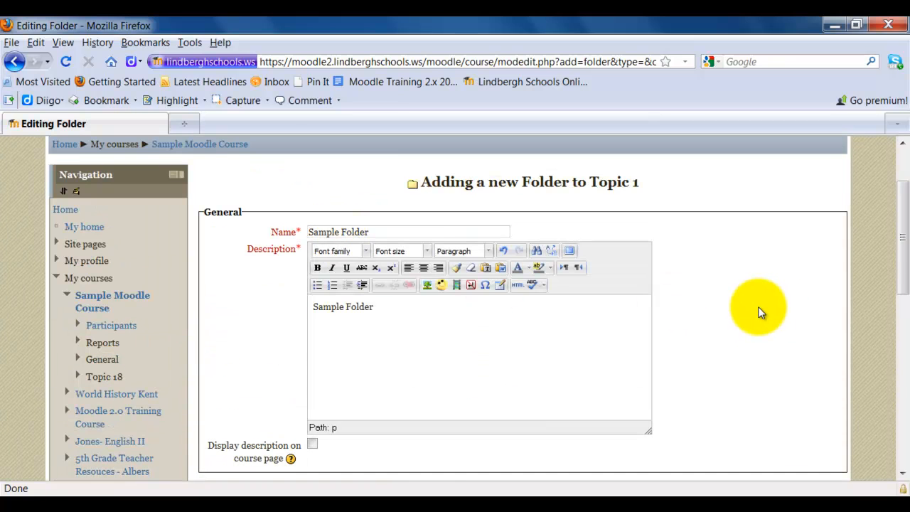
scroll(759, 311, "down", 6)
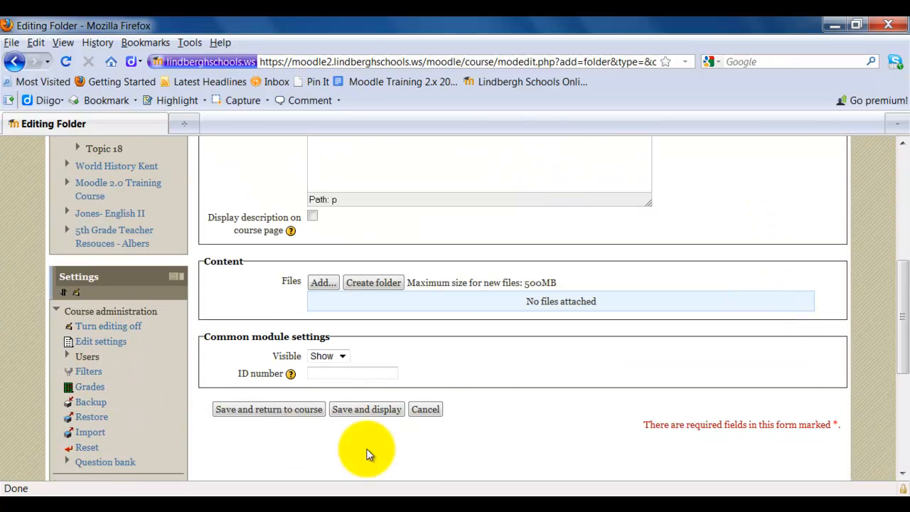
left_click(275, 413)
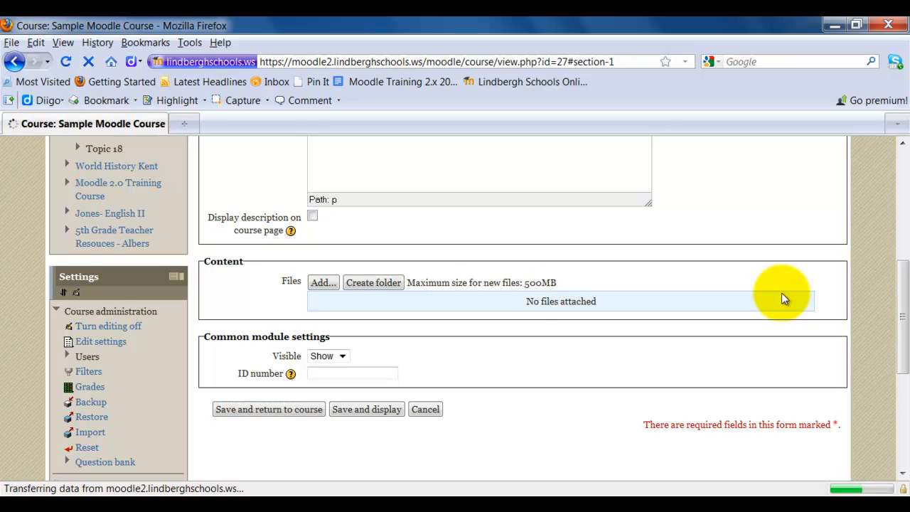
Step: View the Sample Folder page from Topic 1, then go back to the course page
scroll(341, 334, "up", 3)
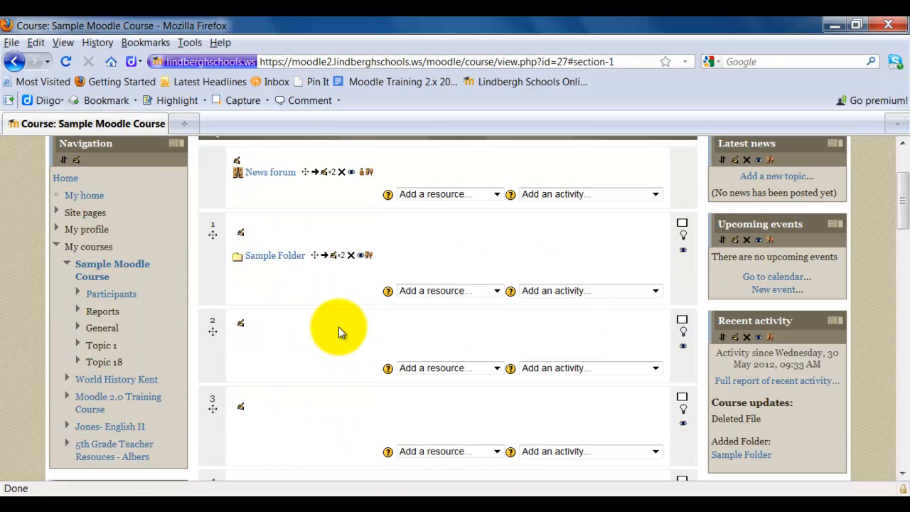
left_click(268, 258)
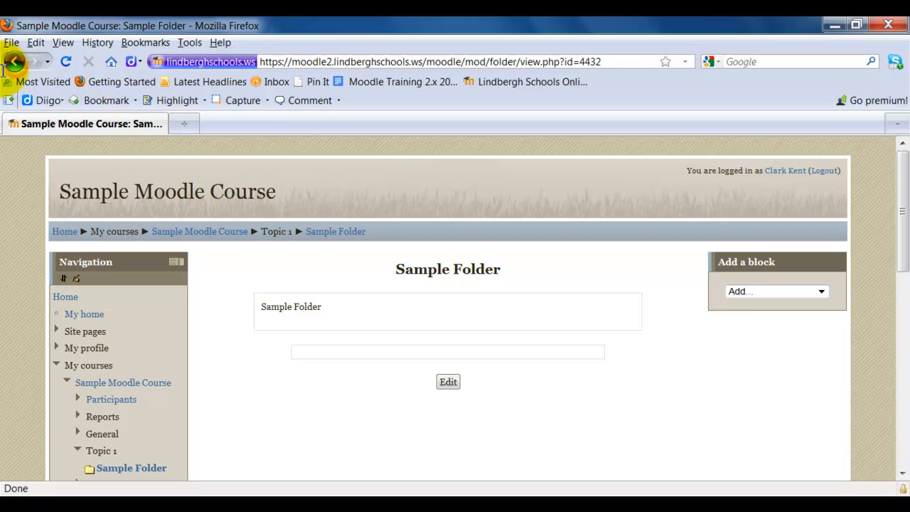
left_click(13, 63)
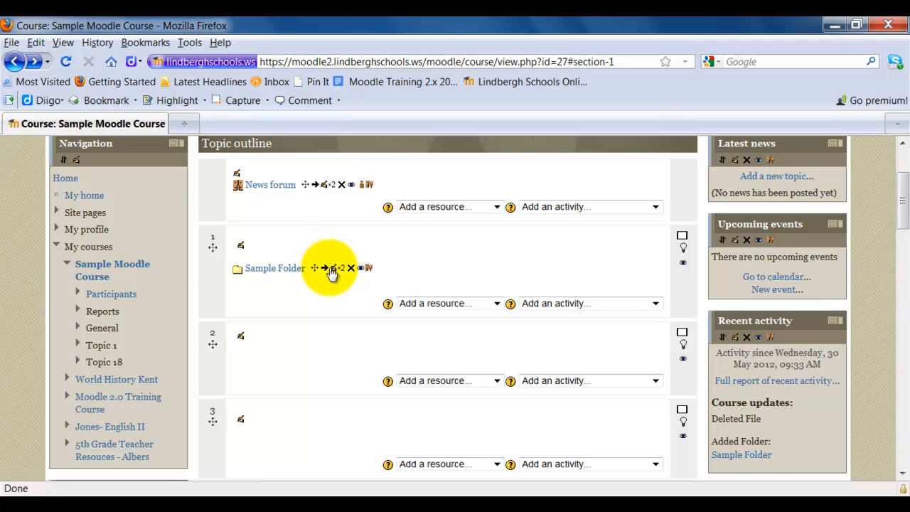
Step: Edit Sample Folder's settings and upload the desktop file "moodle pdf 1" to its content files
left_click(333, 267)
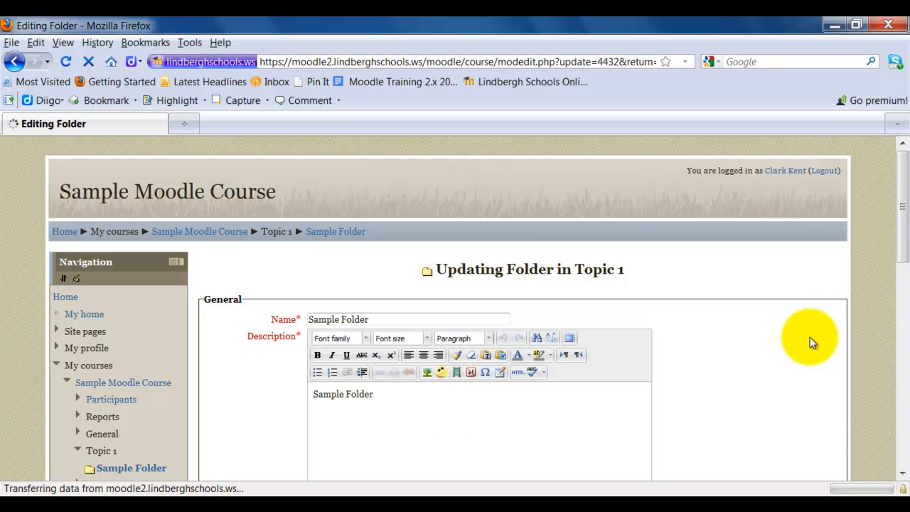
scroll(811, 339, "down", 8)
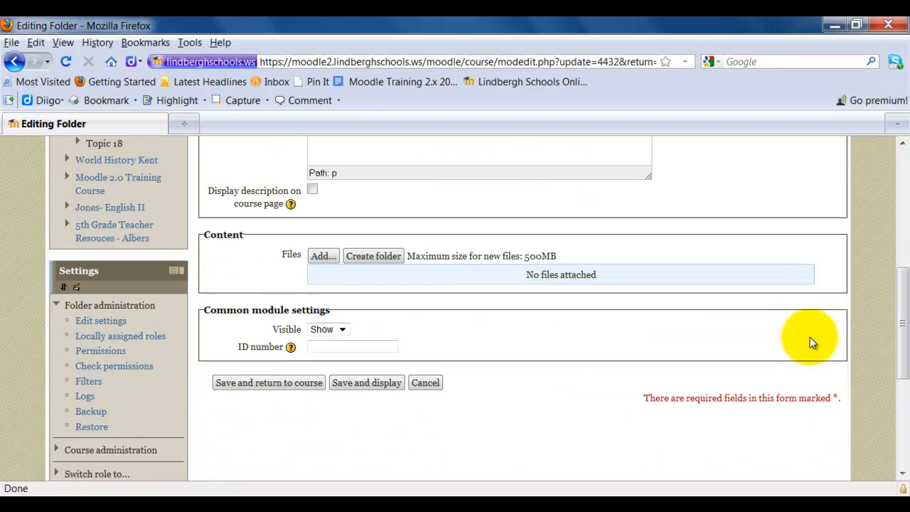
left_click(323, 256)
left_click(85, 274)
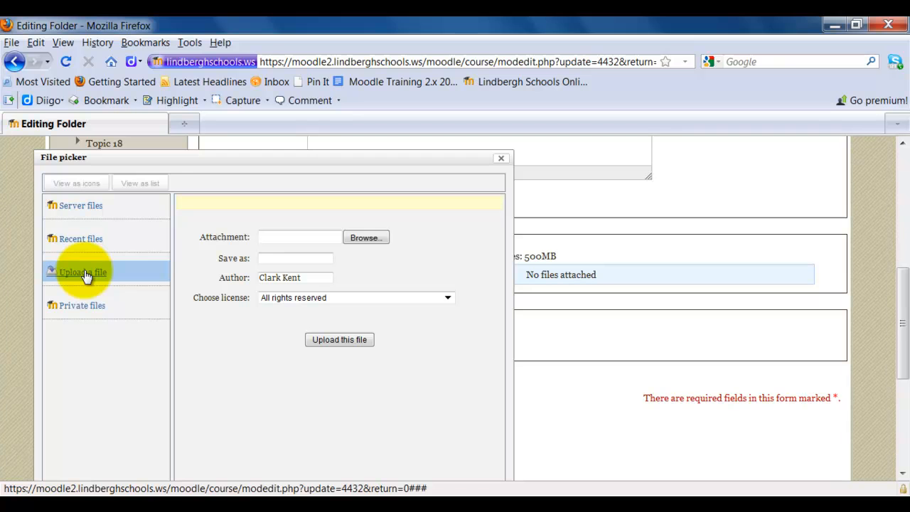
left_click(382, 239)
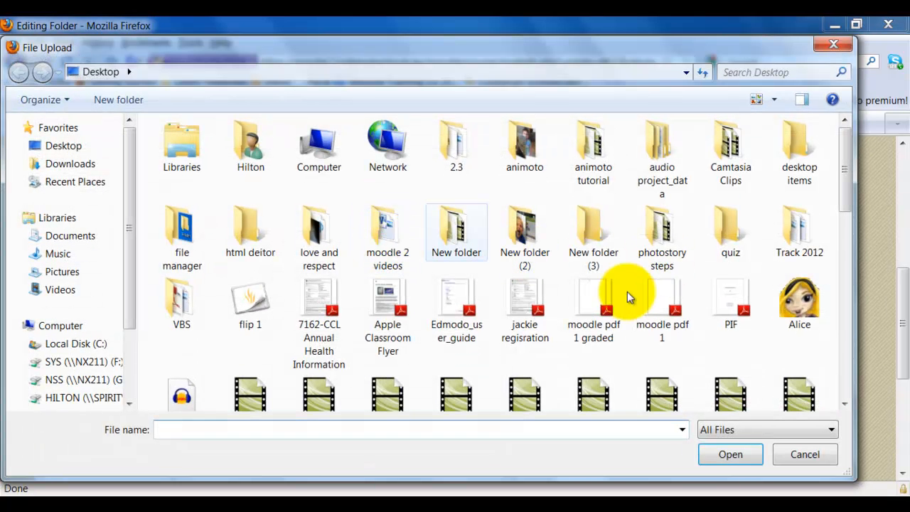
left_click(661, 312)
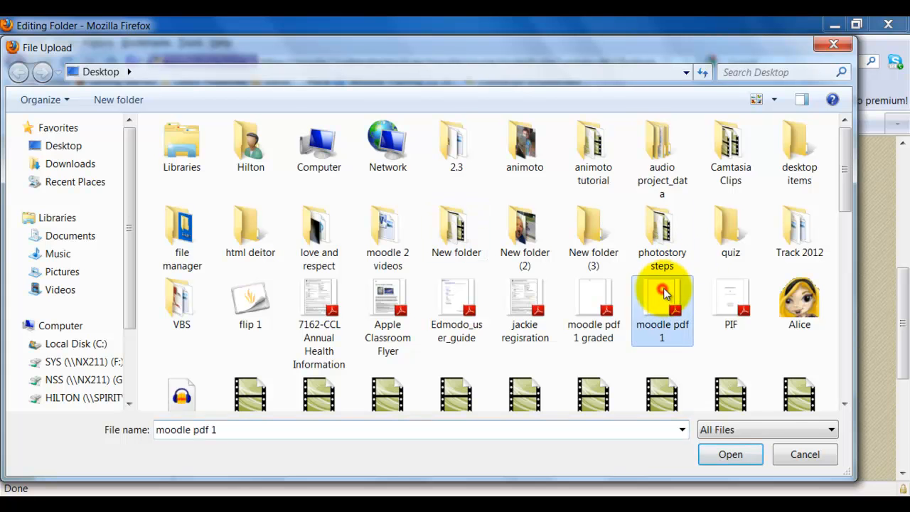
left_click(719, 453)
left_click(350, 340)
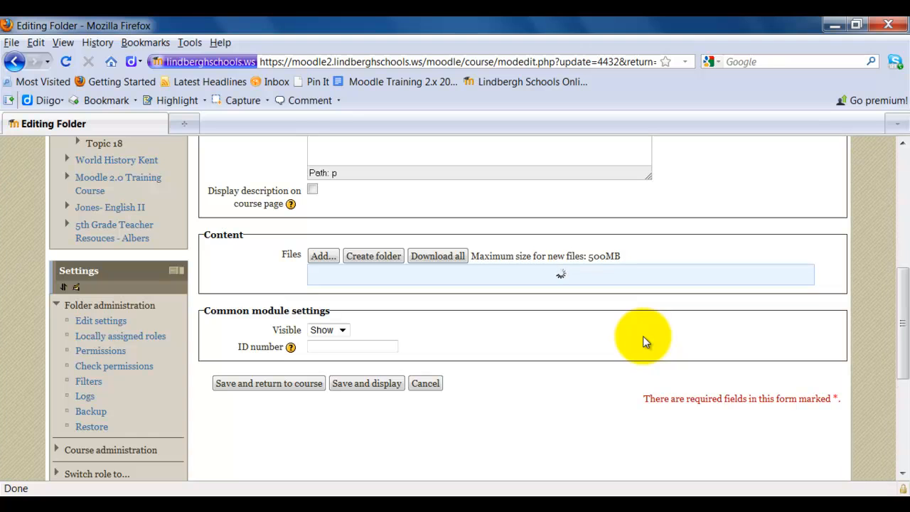
Step: Upload the desktop presentation "Moodle PPT 1" to Sample Folder's content files
left_click(322, 269)
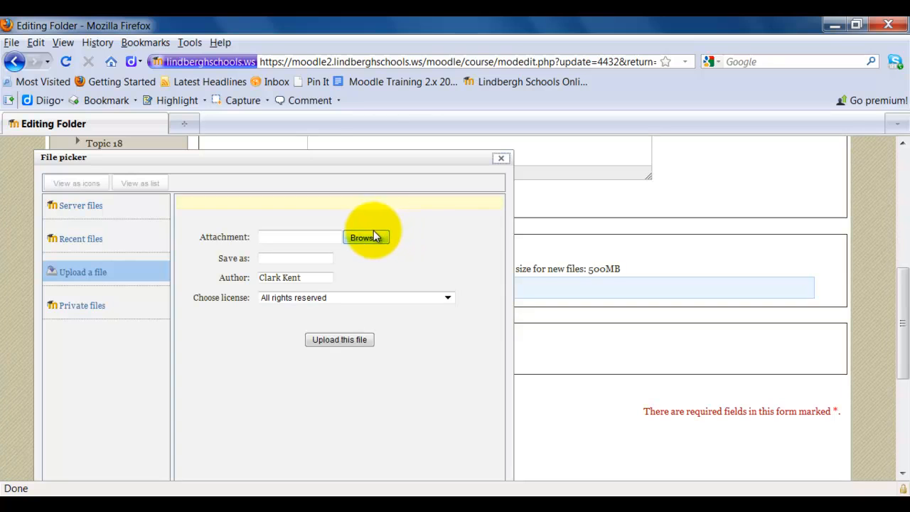
left_click(371, 235)
left_click_drag(844, 186, 862, 319)
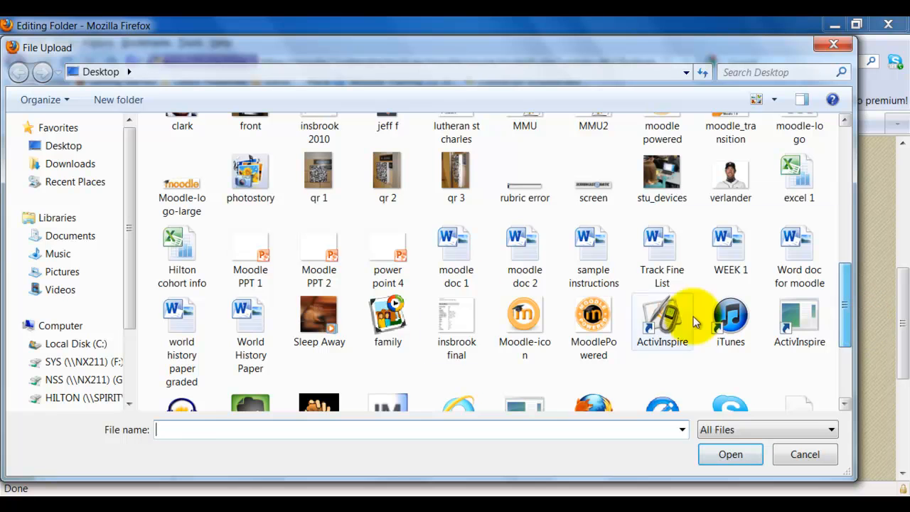
left_click(250, 263)
left_click(725, 455)
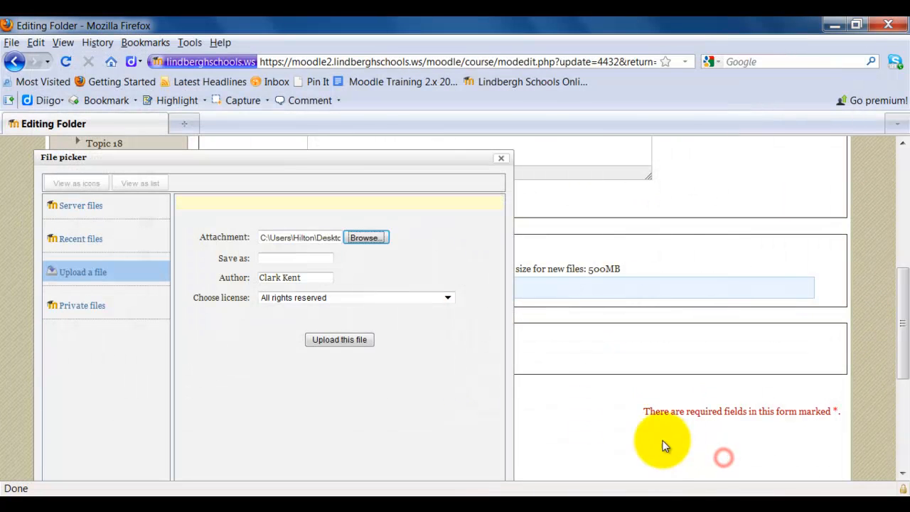
left_click(353, 342)
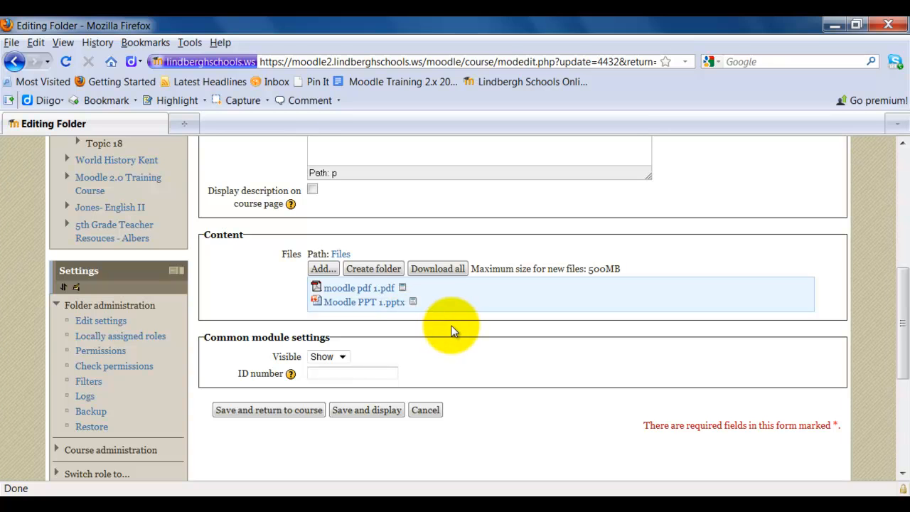
Step: Save the folder changes and check the files on the Sample Folder page before returning to the course
left_click(270, 411)
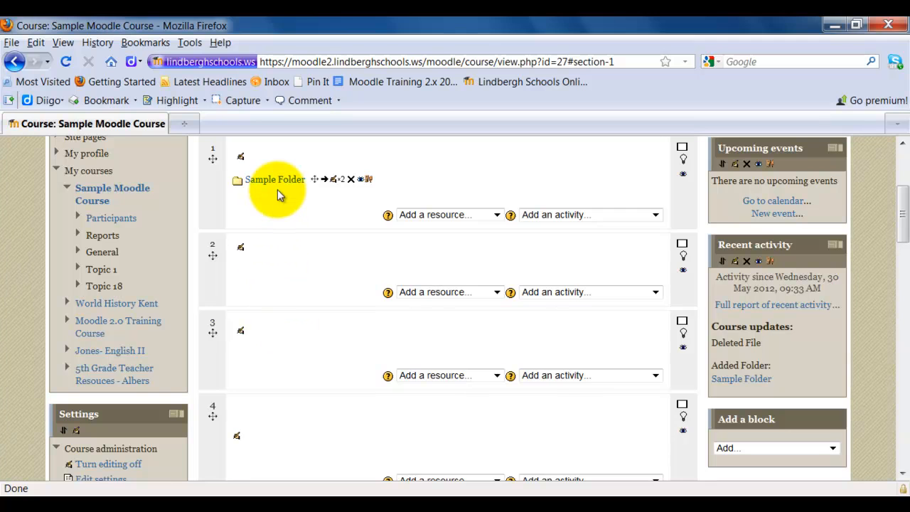
left_click(277, 183)
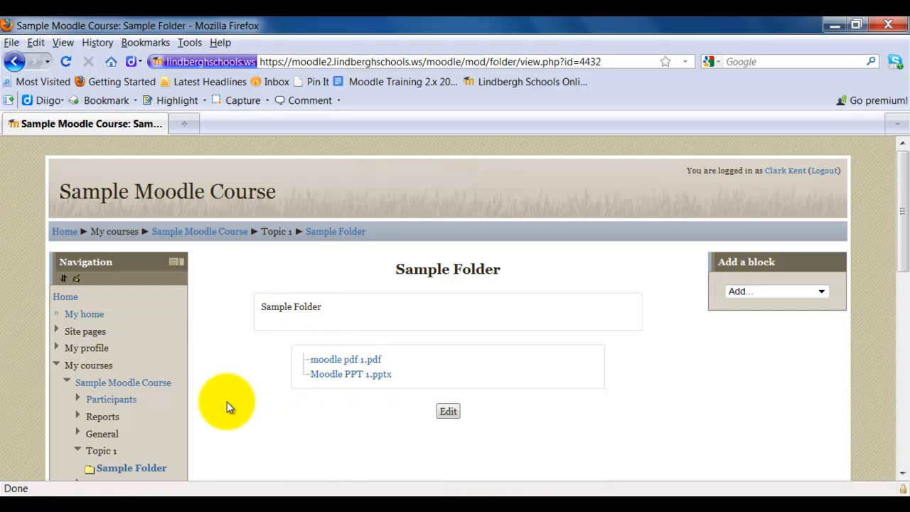
left_click(200, 232)
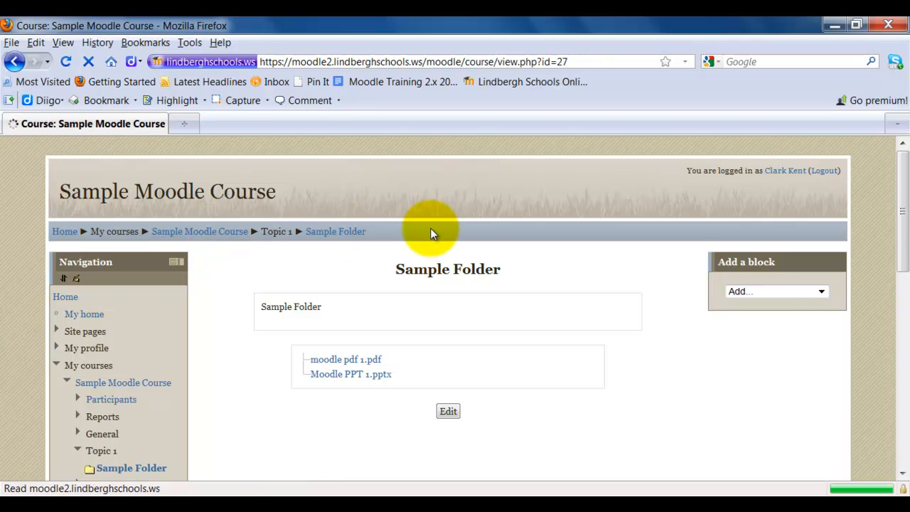
Step: Edit Sample Folder's settings again and create a subfolder named "Word Docs" in its content files
left_click(336, 394)
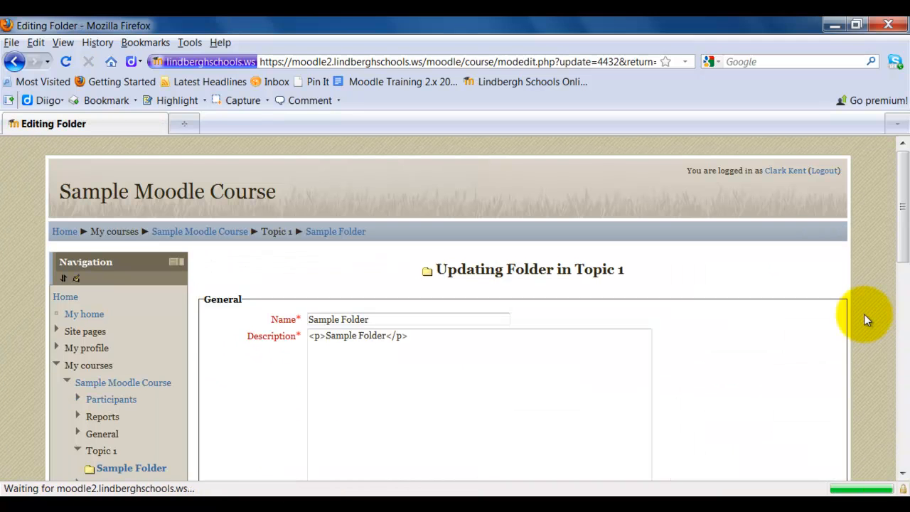
scroll(863, 313, "down", 5)
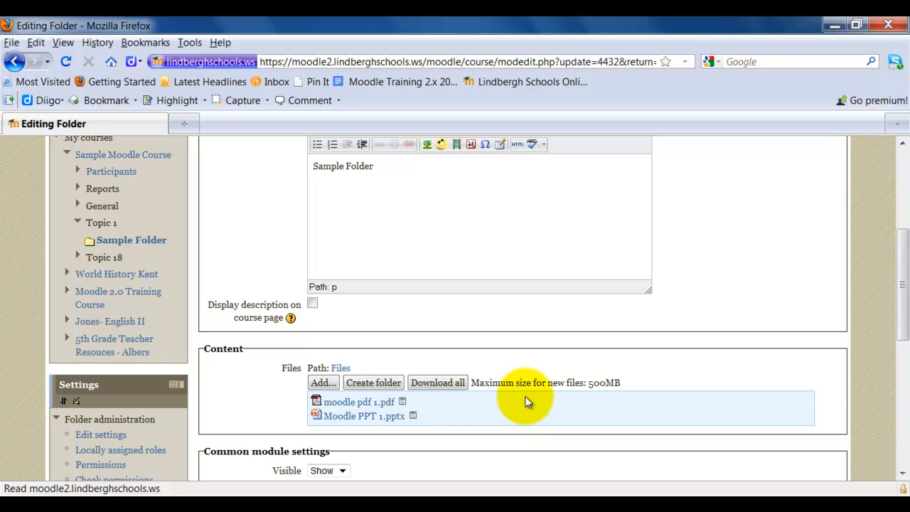
left_click(370, 384)
left_click(417, 418)
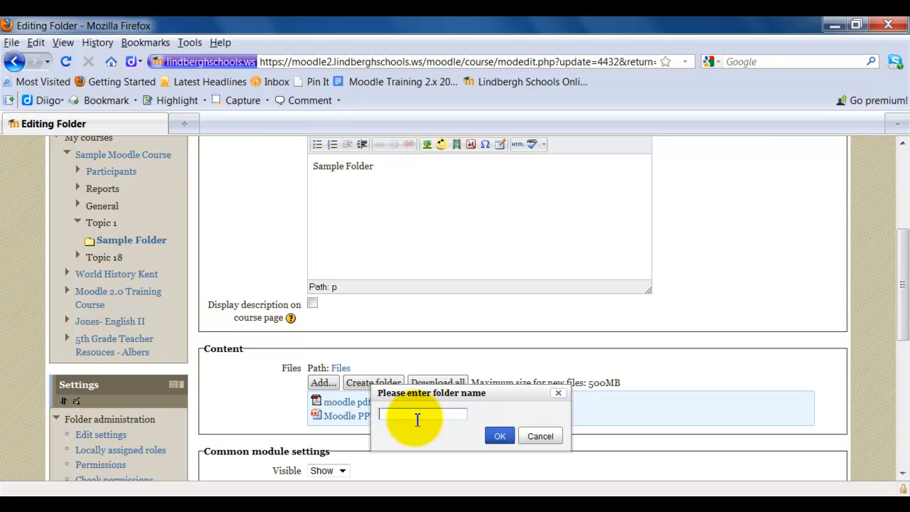
type("Word Docs")
left_click(496, 436)
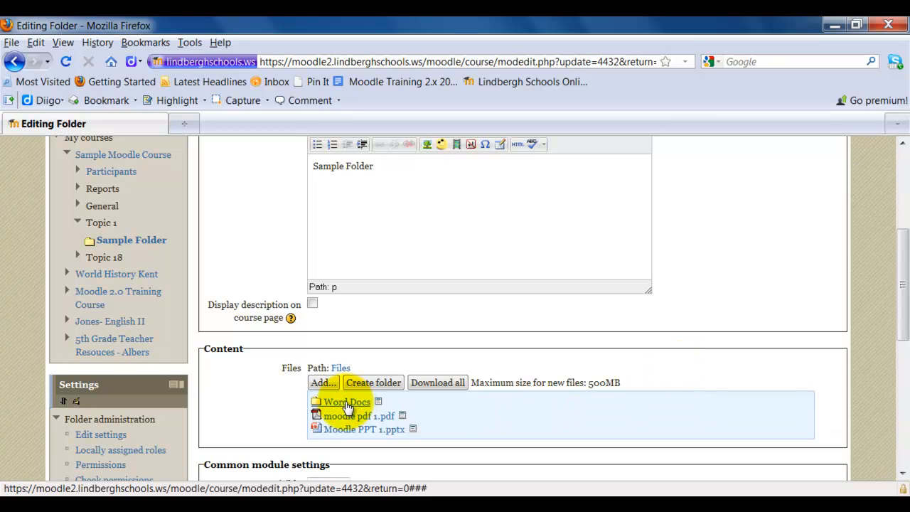
Step: Open the Word Docs subfolder in the content files and upload the desktop document "moodle doc 1" to it
left_click(345, 402)
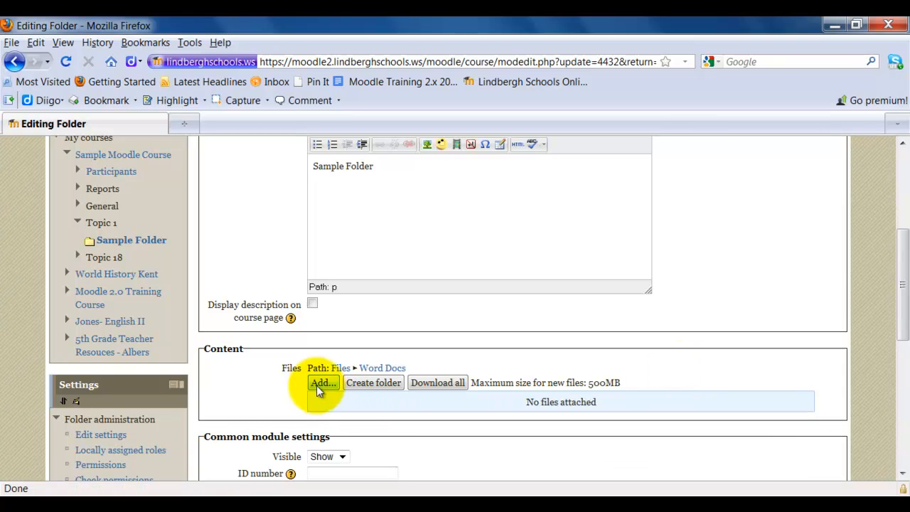
left_click(316, 383)
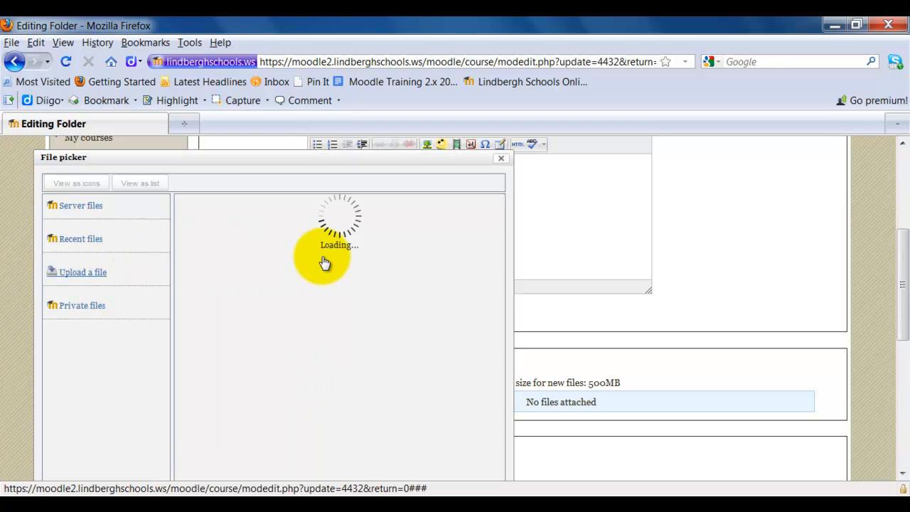
left_click(374, 239)
left_click_drag(844, 142, 836, 321)
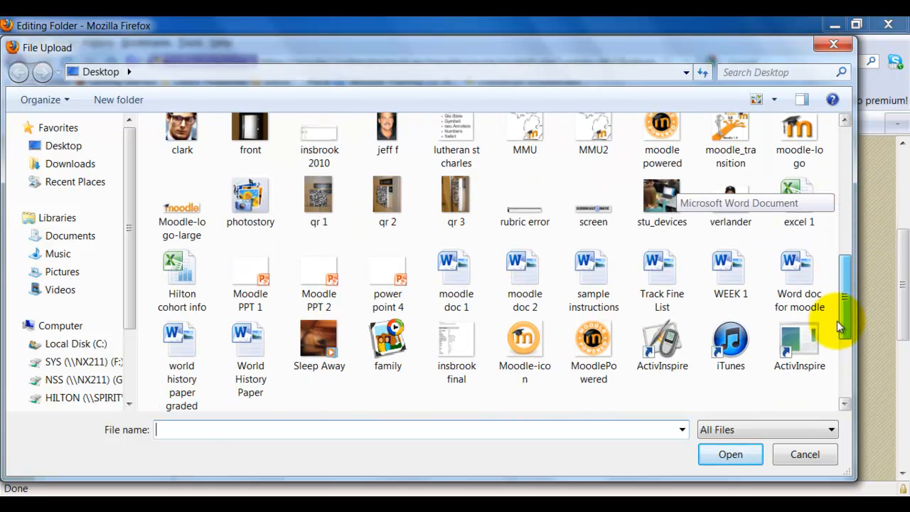
left_click(455, 293)
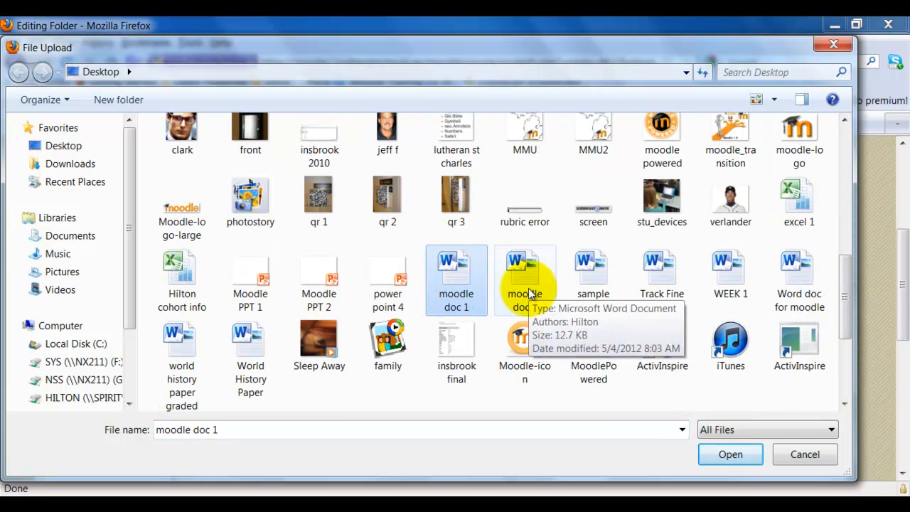
left_click(711, 454)
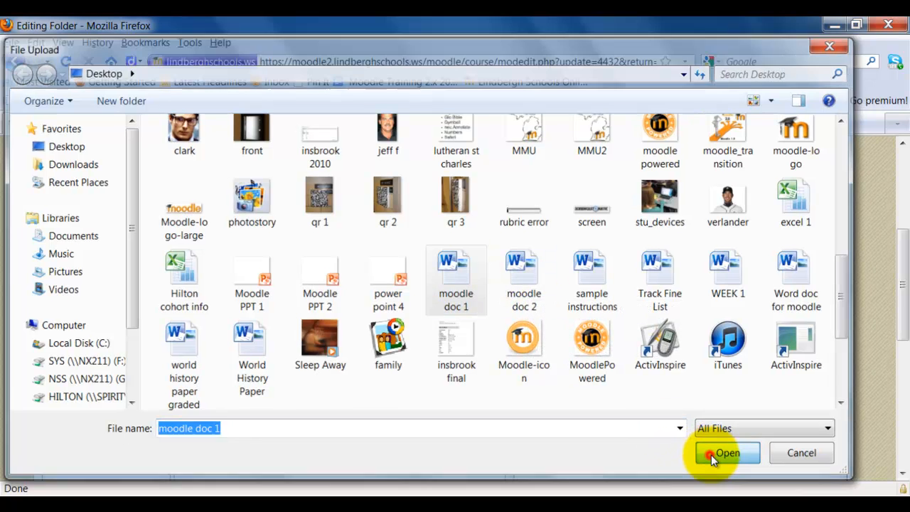
left_click(328, 341)
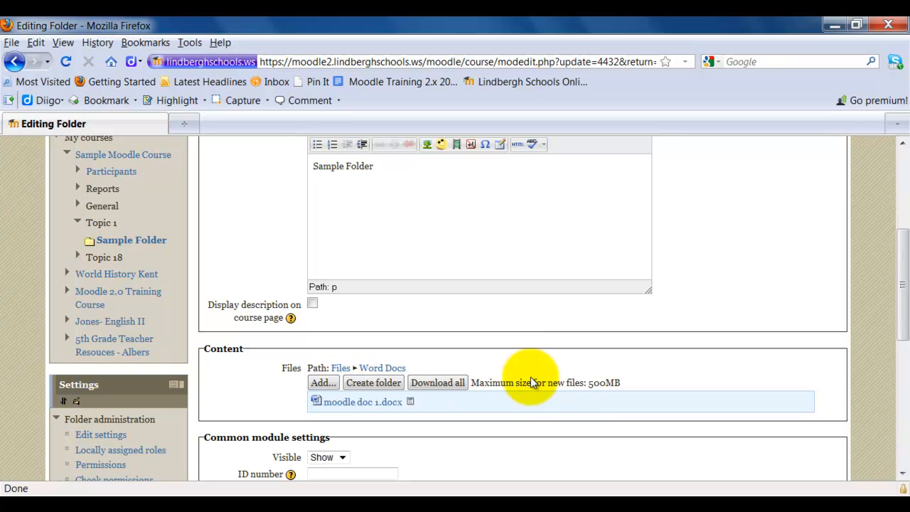
Step: Upload the desktop document "moodle doc 2" to the Word Docs subfolder
left_click(318, 383)
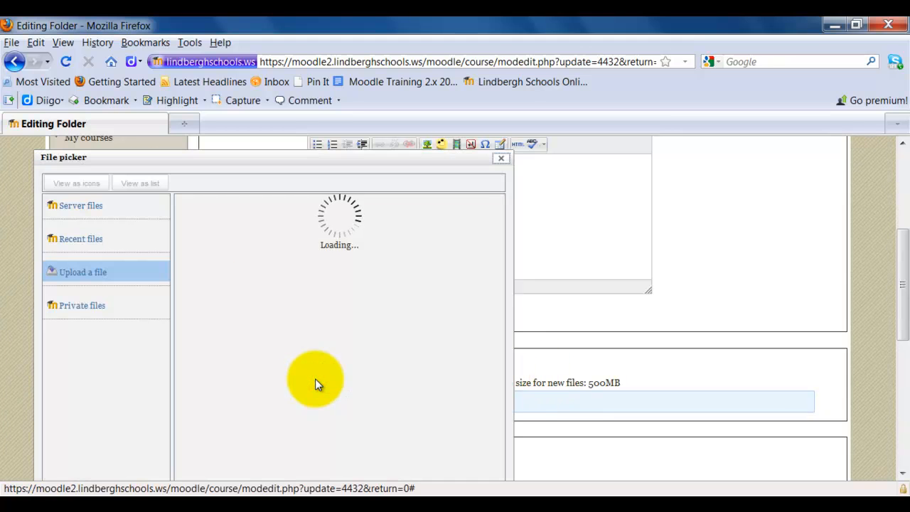
left_click(367, 245)
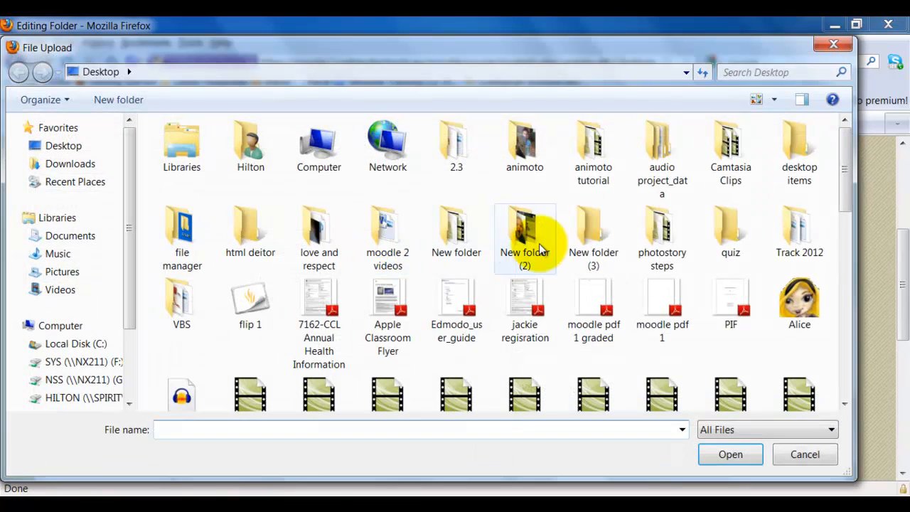
left_click_drag(847, 207, 833, 307)
left_click(520, 307)
left_click(715, 453)
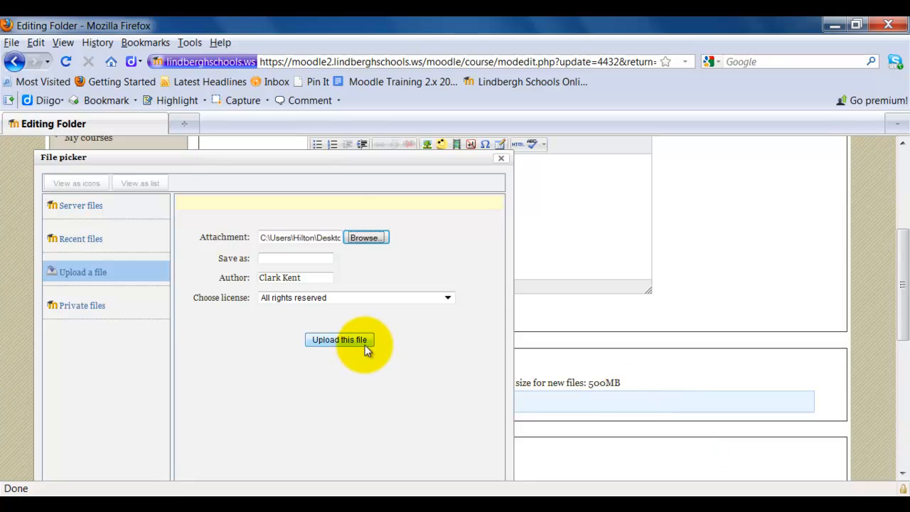
left_click(365, 345)
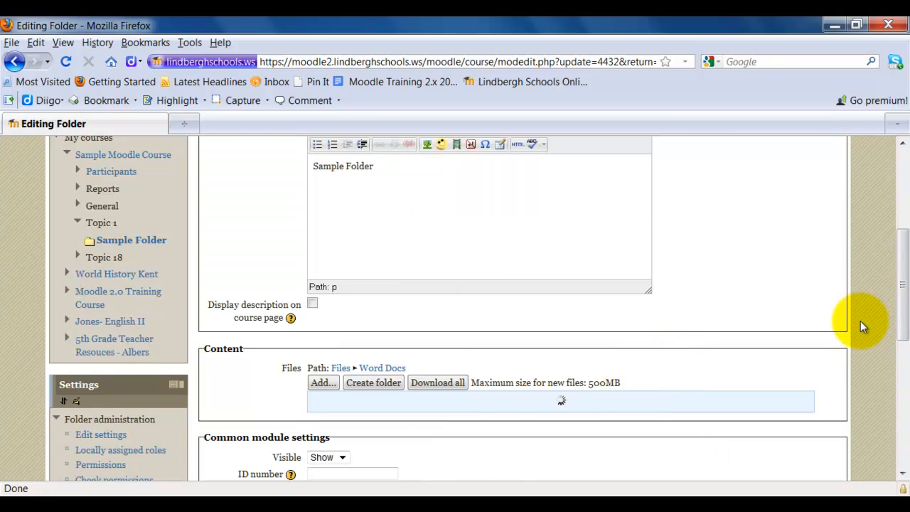
Step: Save the folder changes, return to the course page and turn course editing off
scroll(860, 320, "down", 2)
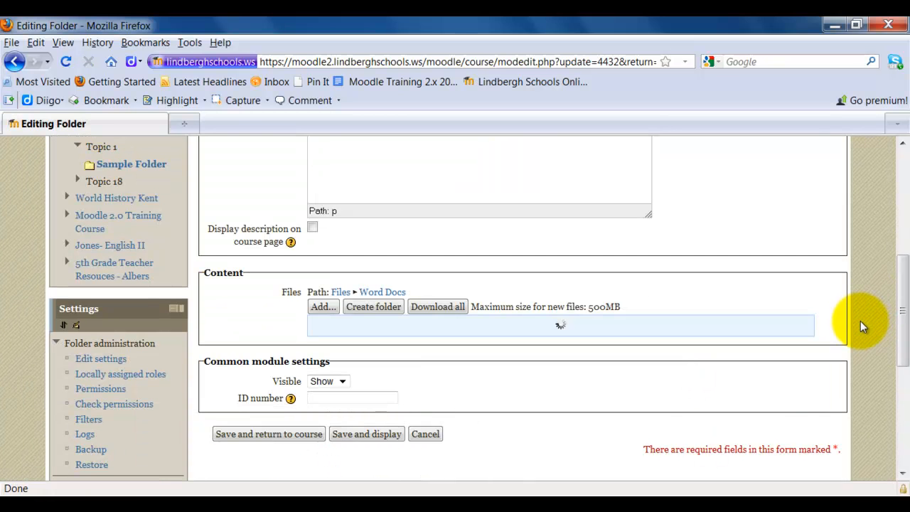
scroll(860, 325, "down", 2)
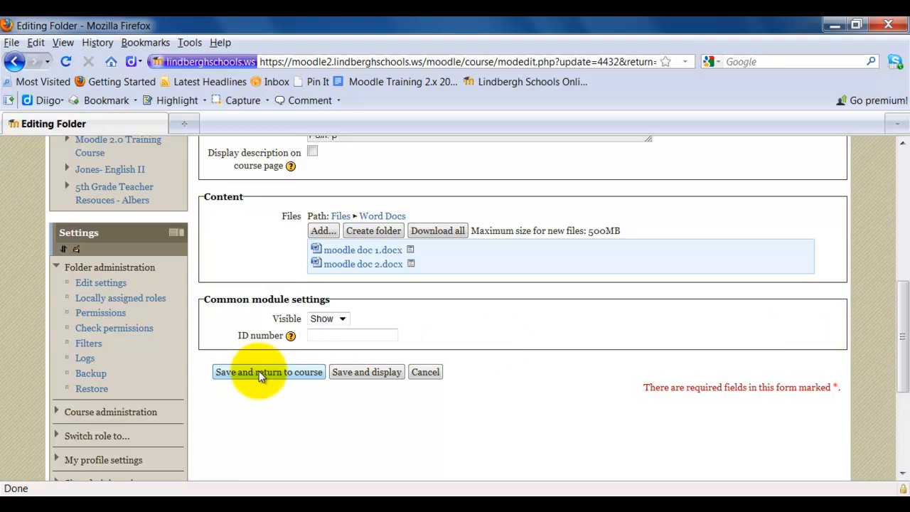
scroll(638, 373, "up", 2)
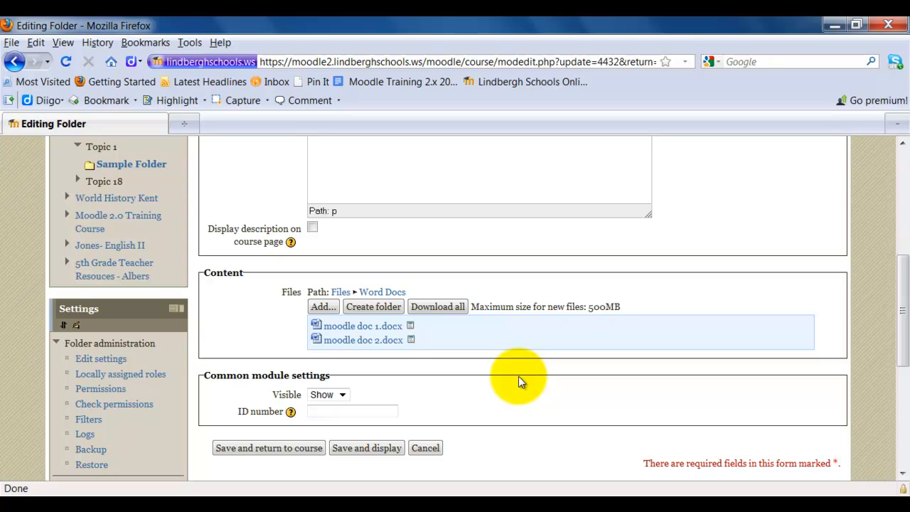
left_click(297, 448)
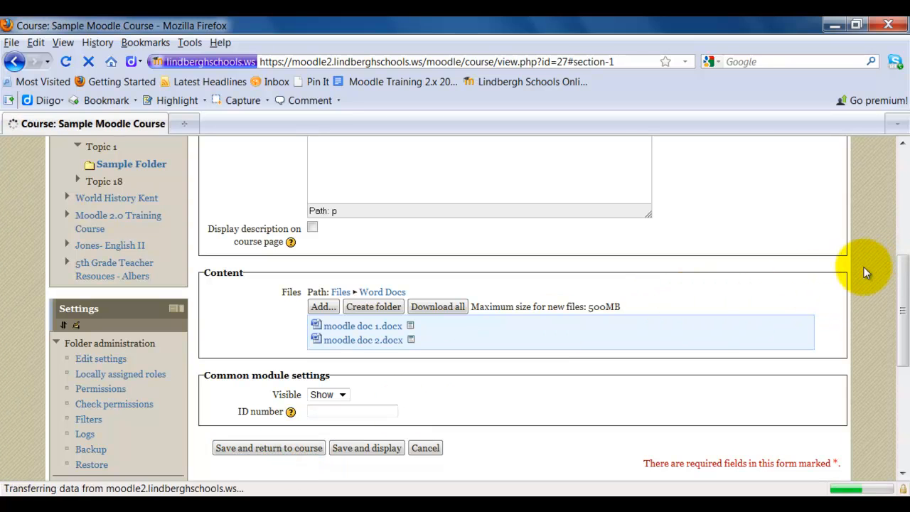
scroll(863, 266, "up", 2)
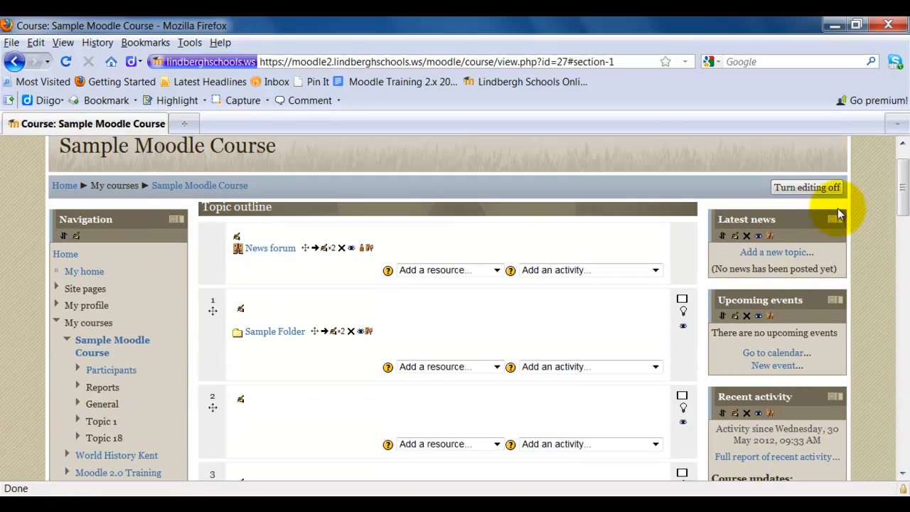
left_click(825, 189)
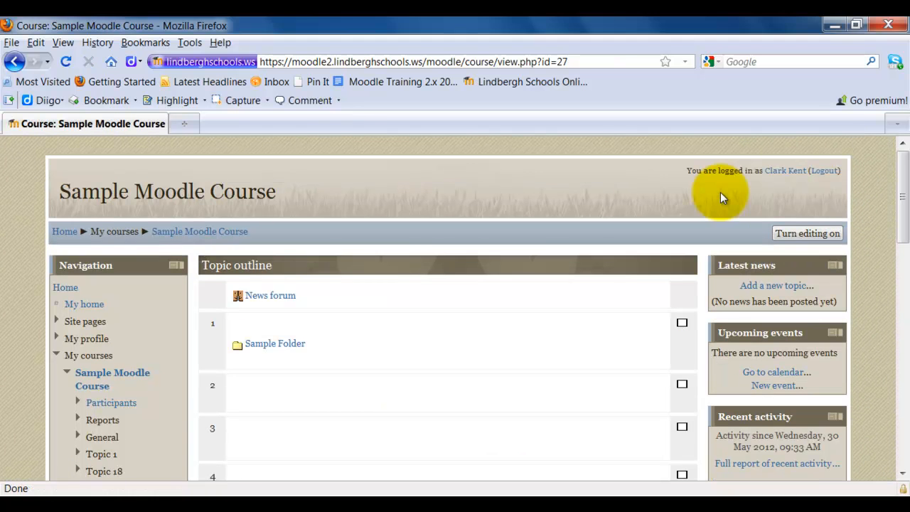
Step: View Sample Folder from the course page and test the Moodle PPT 1.pptx link, dismissing its download dialog
left_click(270, 345)
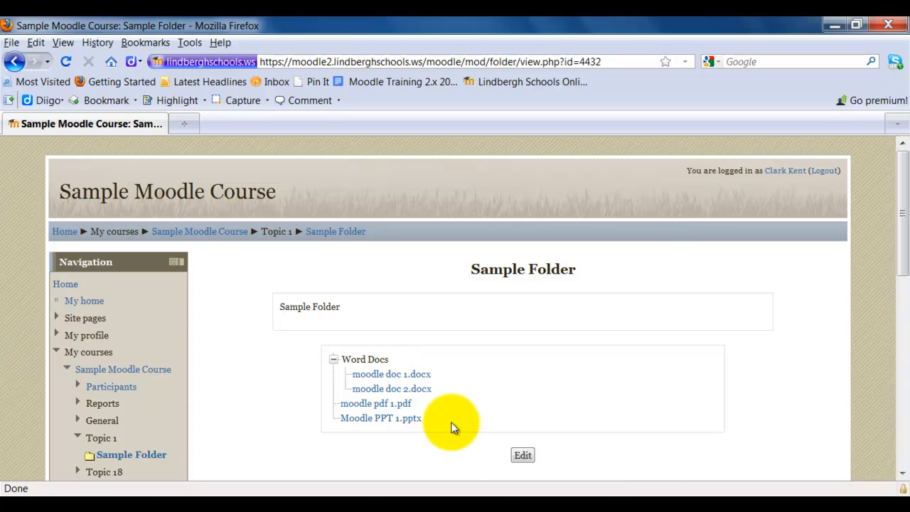
left_click(411, 420)
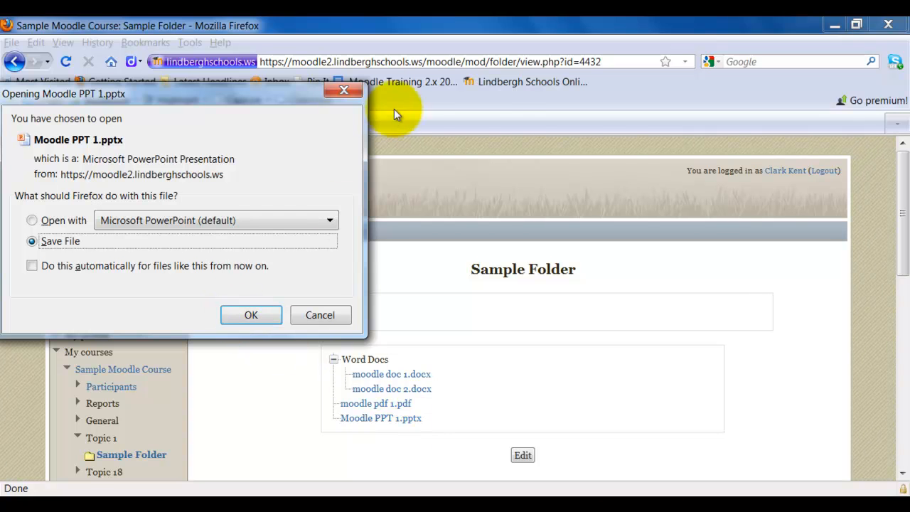
left_click(344, 90)
left_click(736, 359)
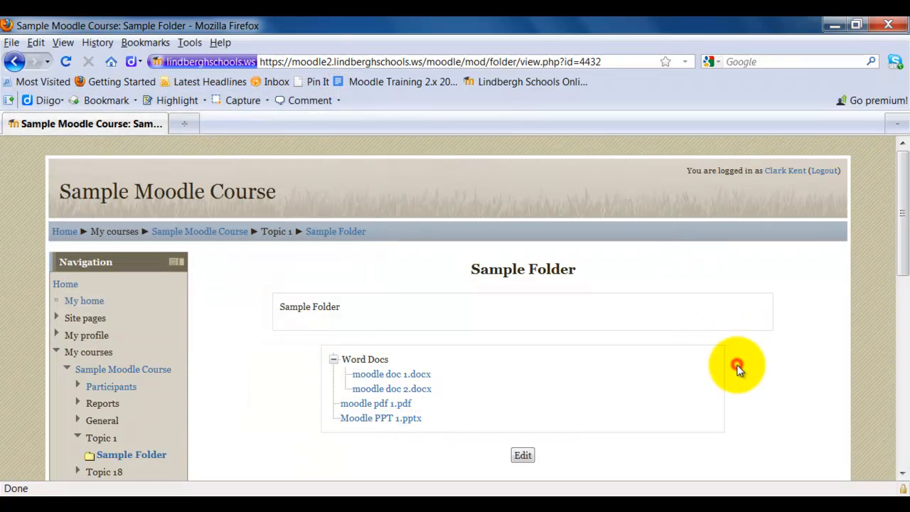
Step: Look at the file editing form reached from the Sample Folder page and cancel out of it without changes
scroll(737, 363, "down", 2)
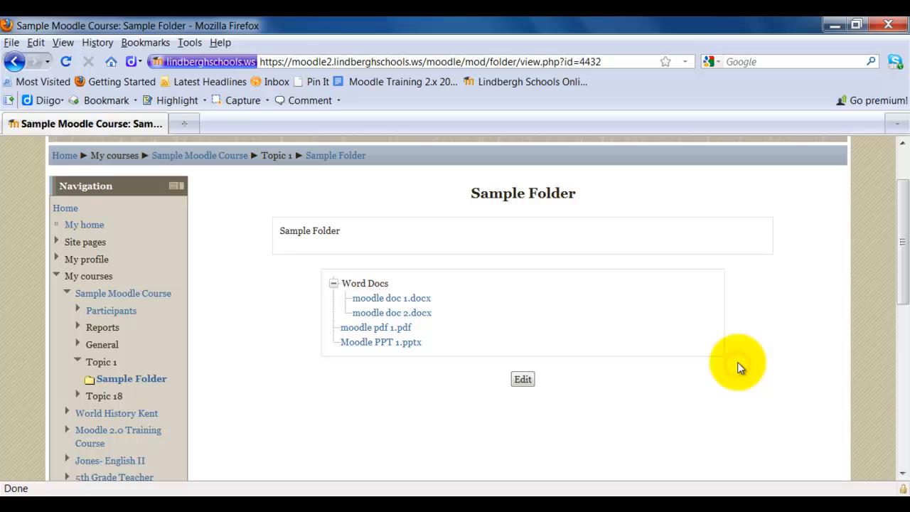
left_click(528, 382)
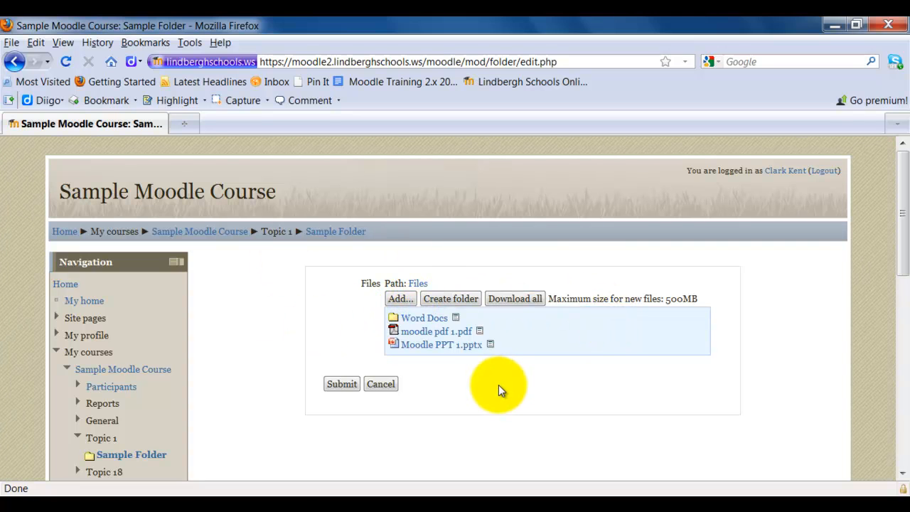
left_click(382, 384)
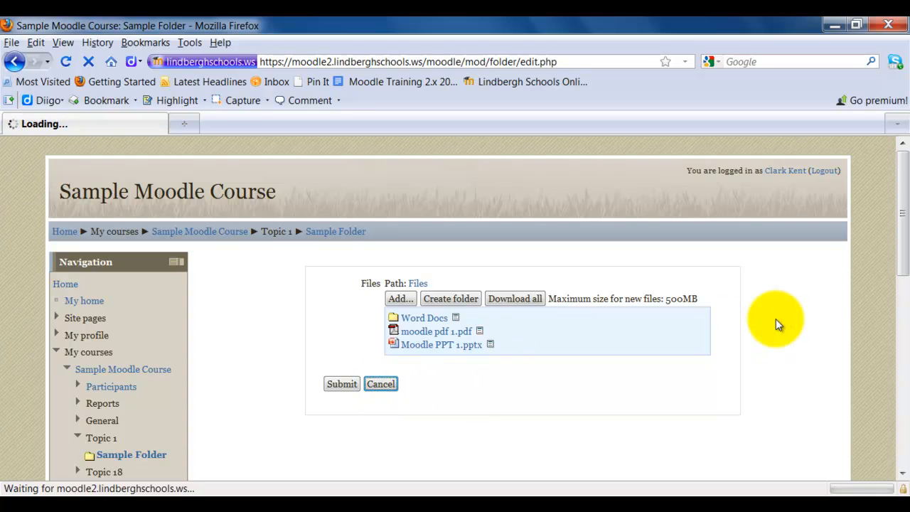